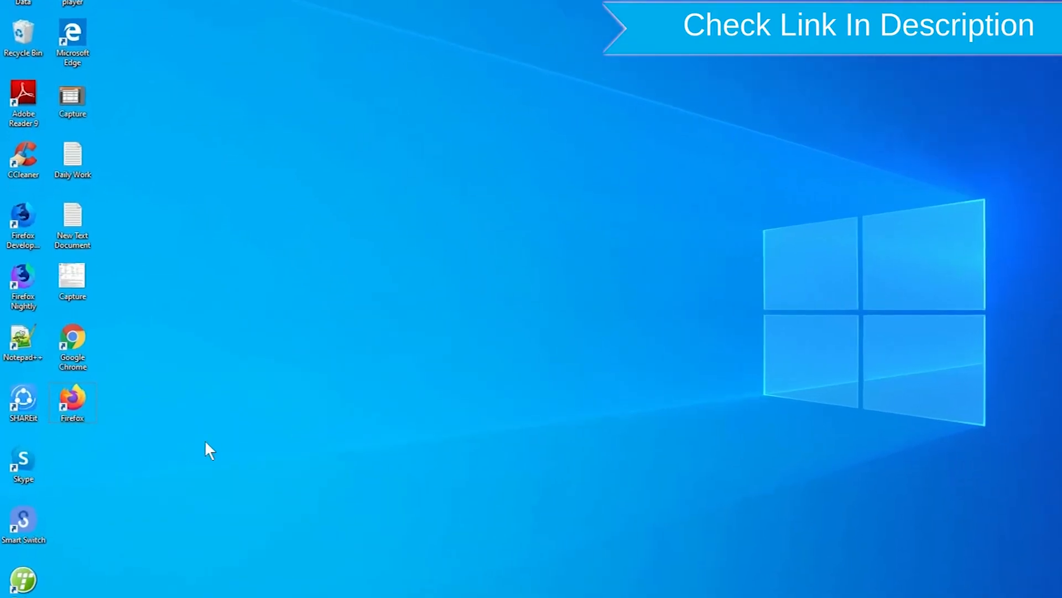
# Launch Chrome from the desktop browser shortcut.
pyautogui.moveTo(211, 469); pyautogui.dragTo(78, 330)
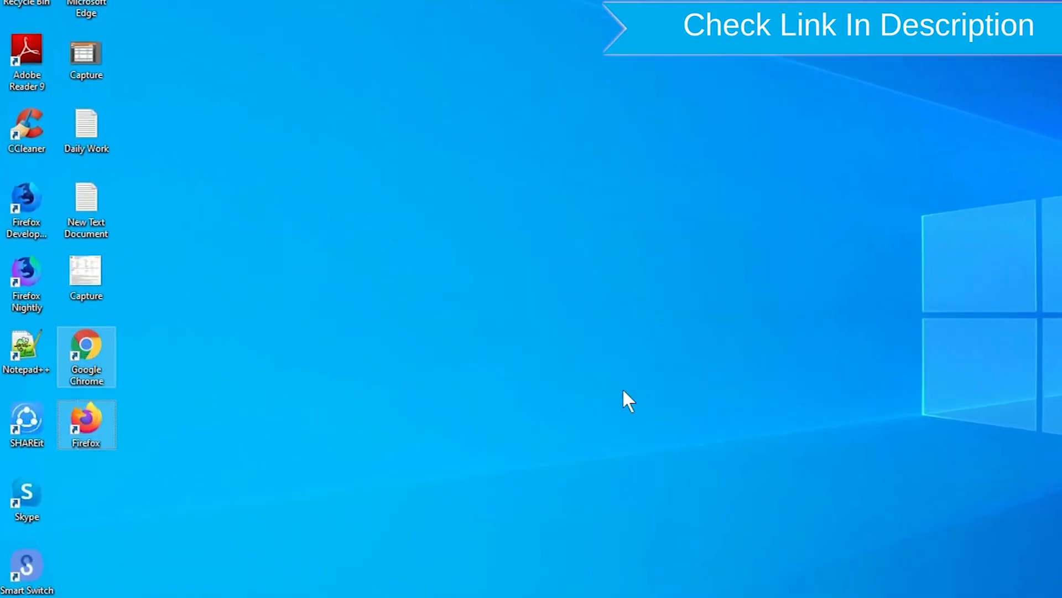
pyautogui.click(623, 393)
pyautogui.rightClick(96, 423)
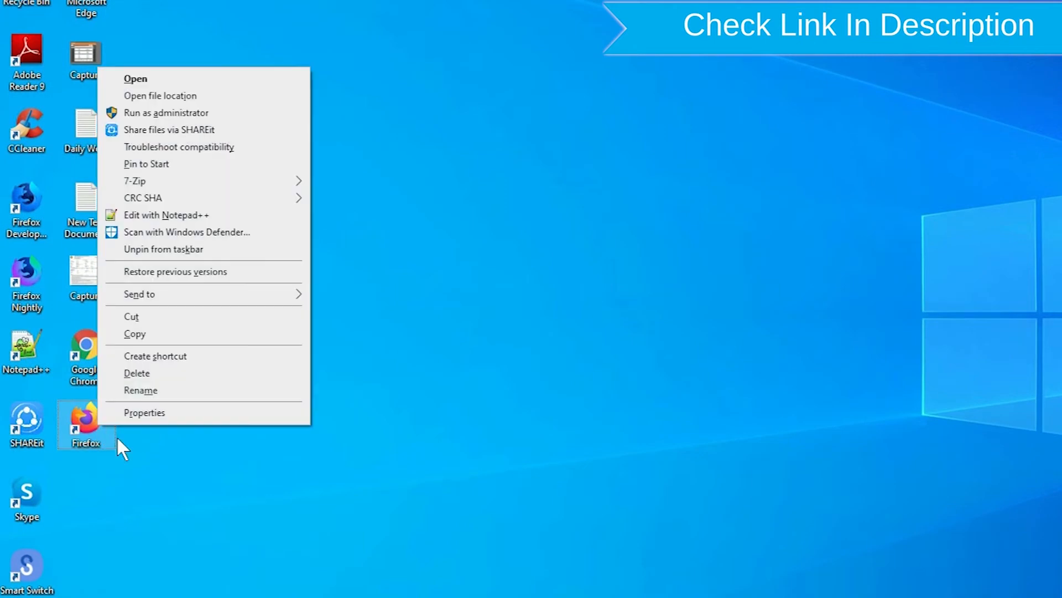
pyautogui.click(196, 81)
pyautogui.write('google find my device')
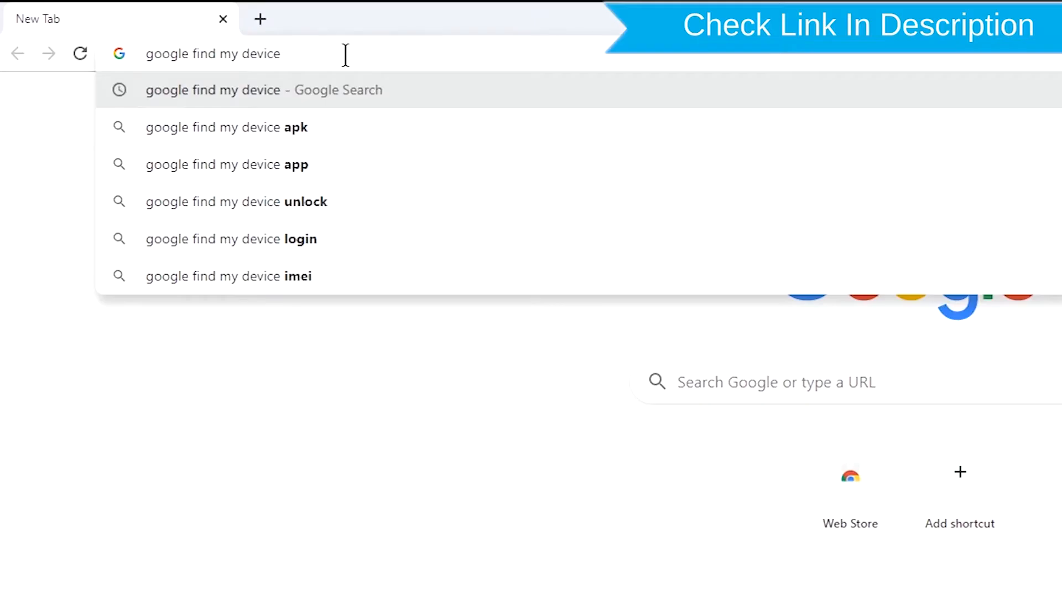
# Search 'google find my device' and open the 'Find My Device - Google' result.
pyautogui.press('Return')
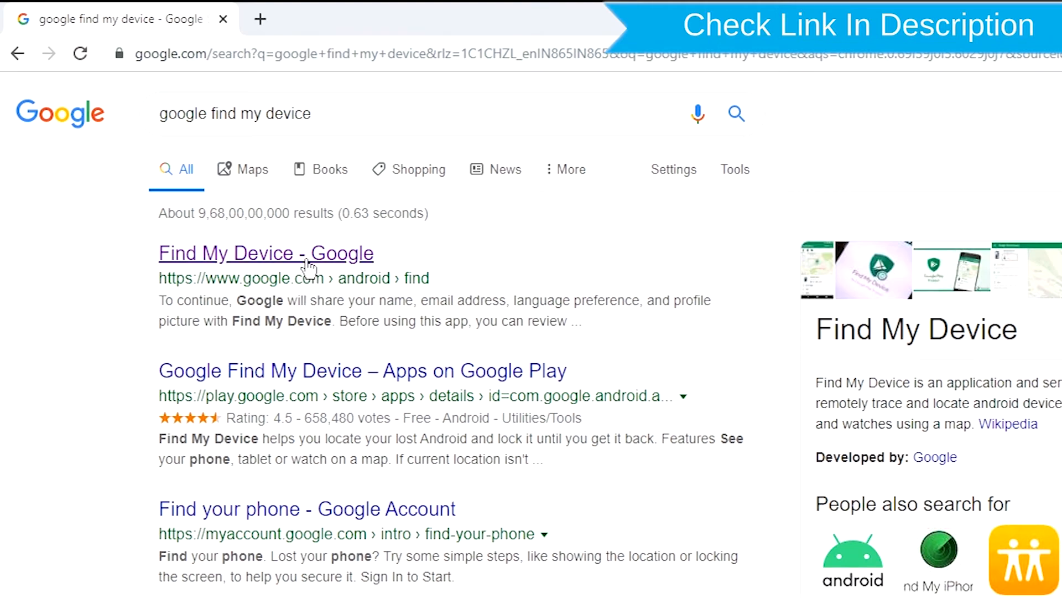
pyautogui.click(307, 263)
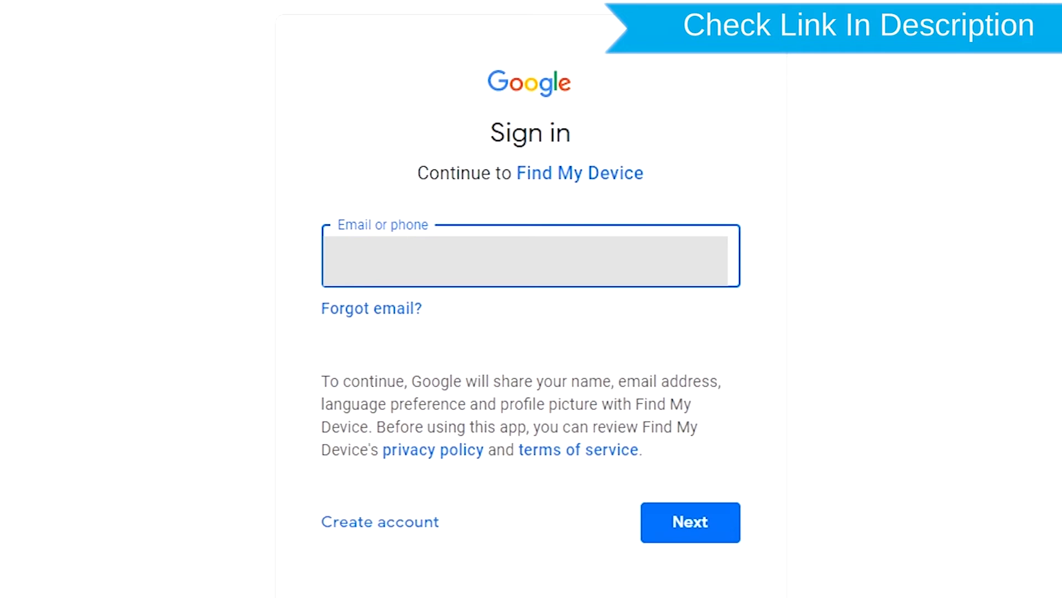
# Submit the account email and password to load the dashboard showing the phone at 55% battery.
pyautogui.press('Return')
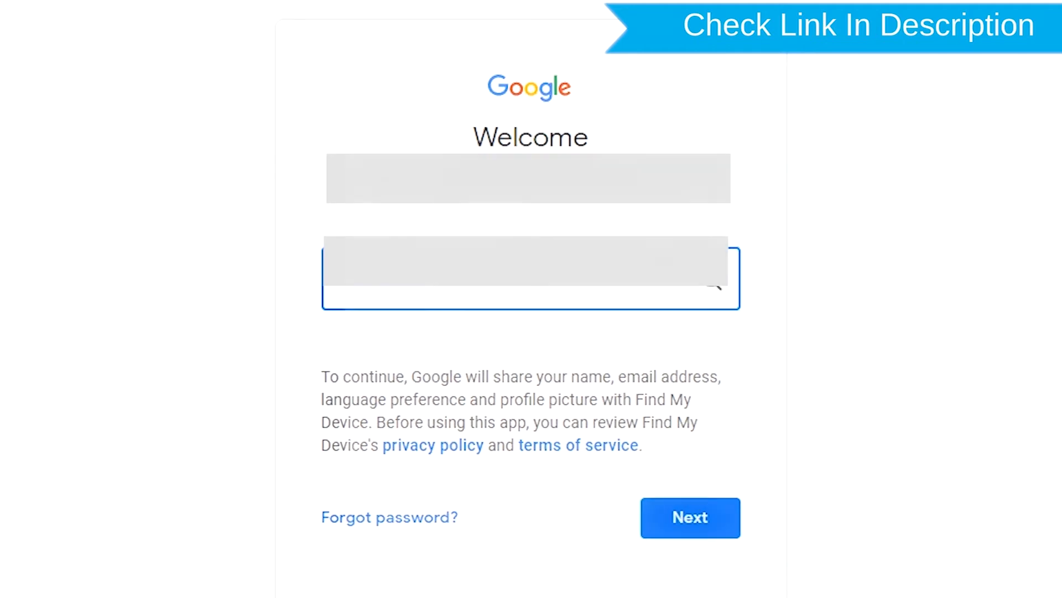
pyautogui.press('Return')
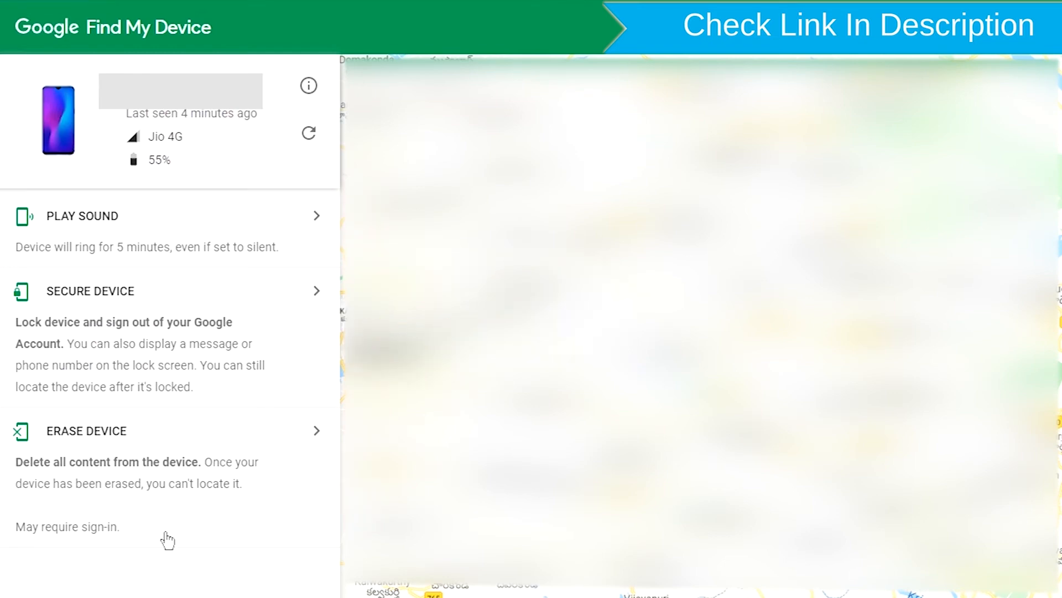
# Choose Erase Device for the phone, triggering a fresh Google sign-in request.
pyautogui.click(143, 447)
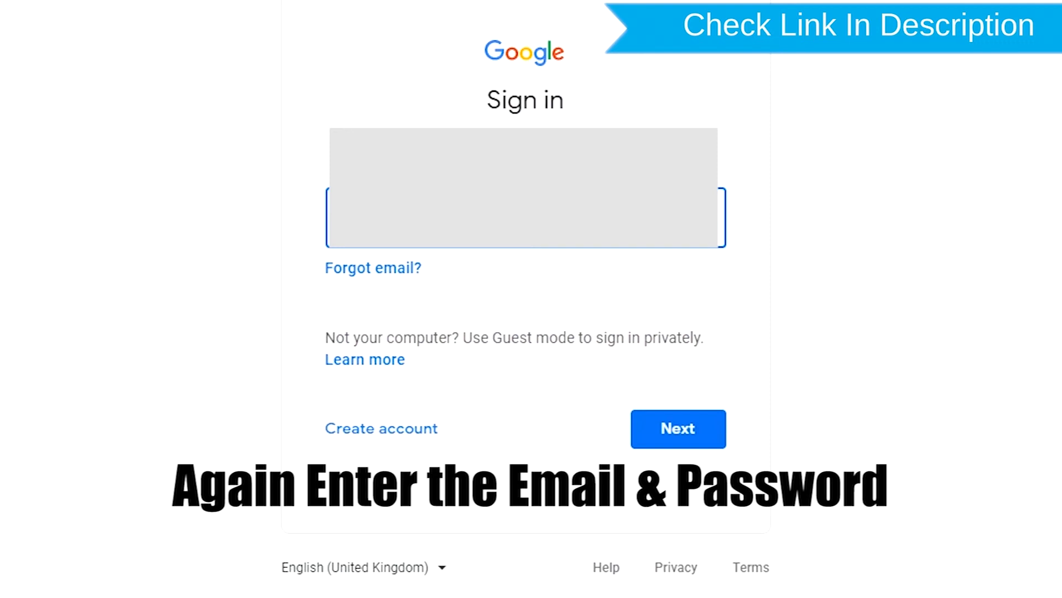
# Resubmit the account email so the re-verification password step appears.
pyautogui.press('Return')
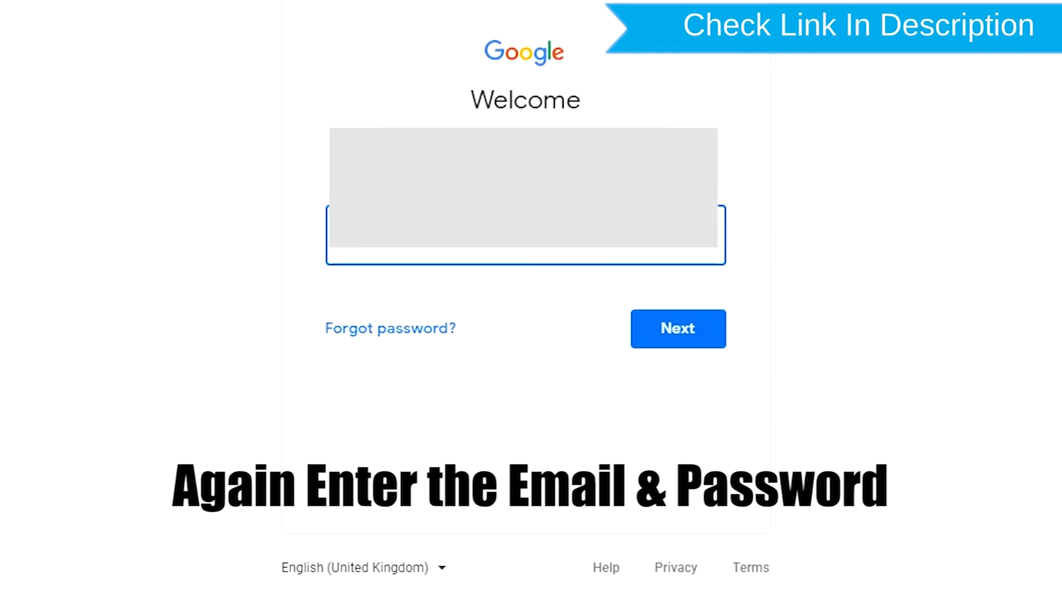